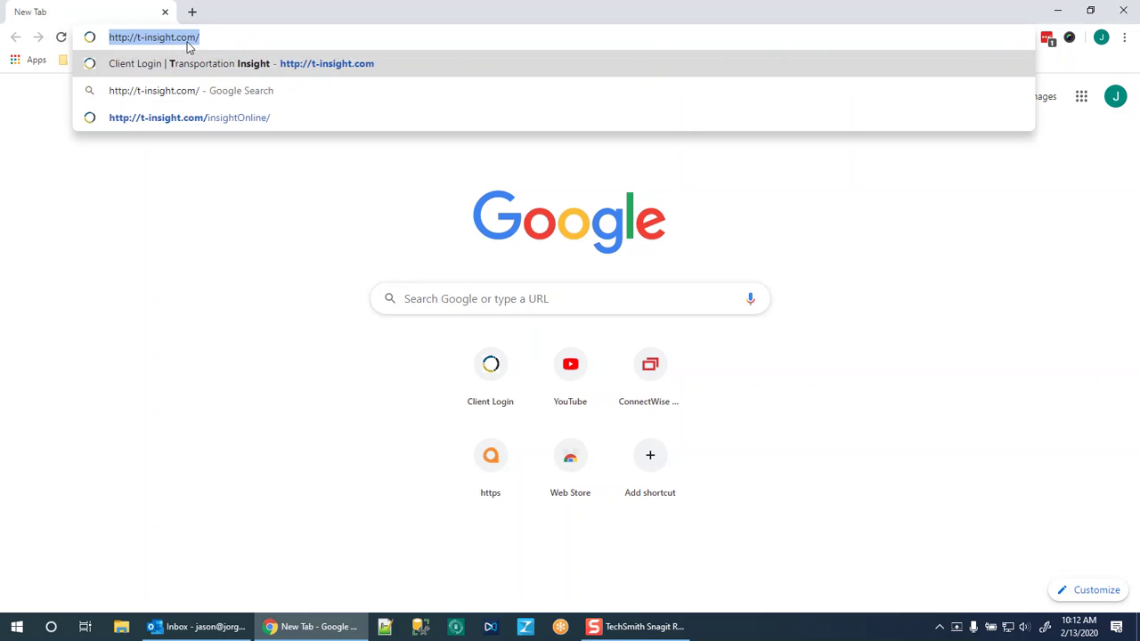
Load the t-insight.com client login page and open the Insight TMS login for clients and carriers.
key("Return")
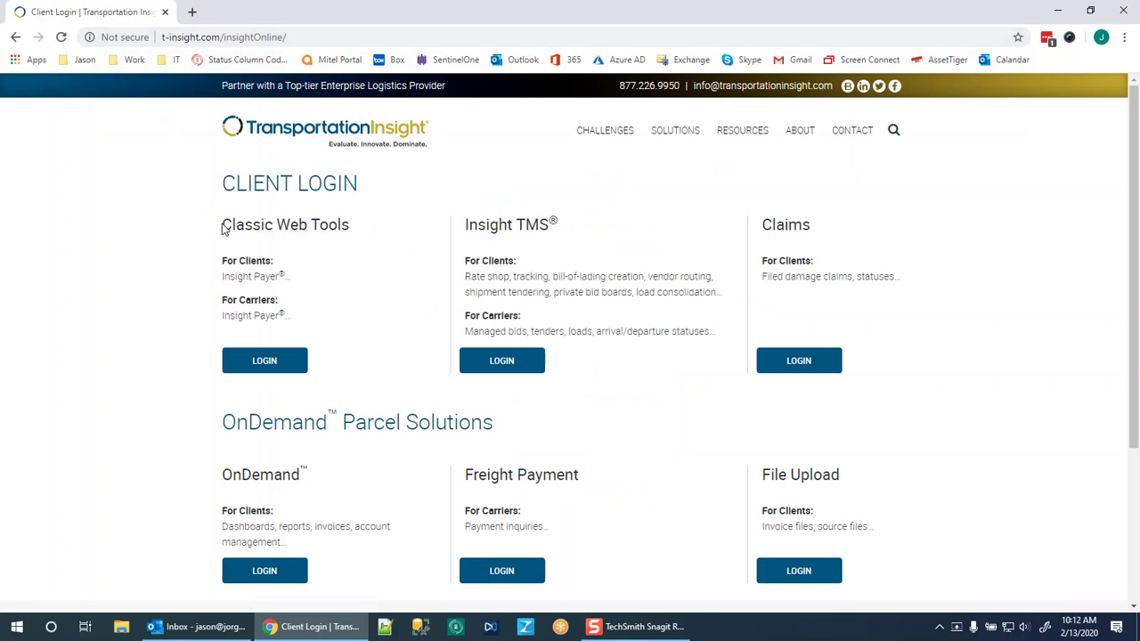
left_click_drag(221, 223, 354, 338)
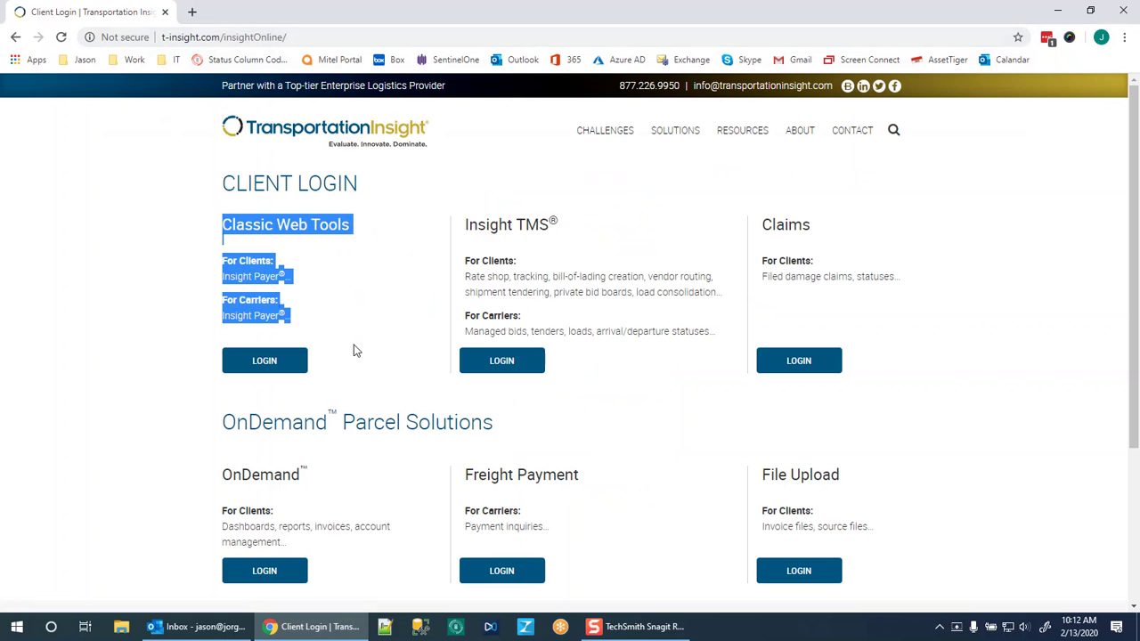
left_click_drag(462, 225, 558, 334)
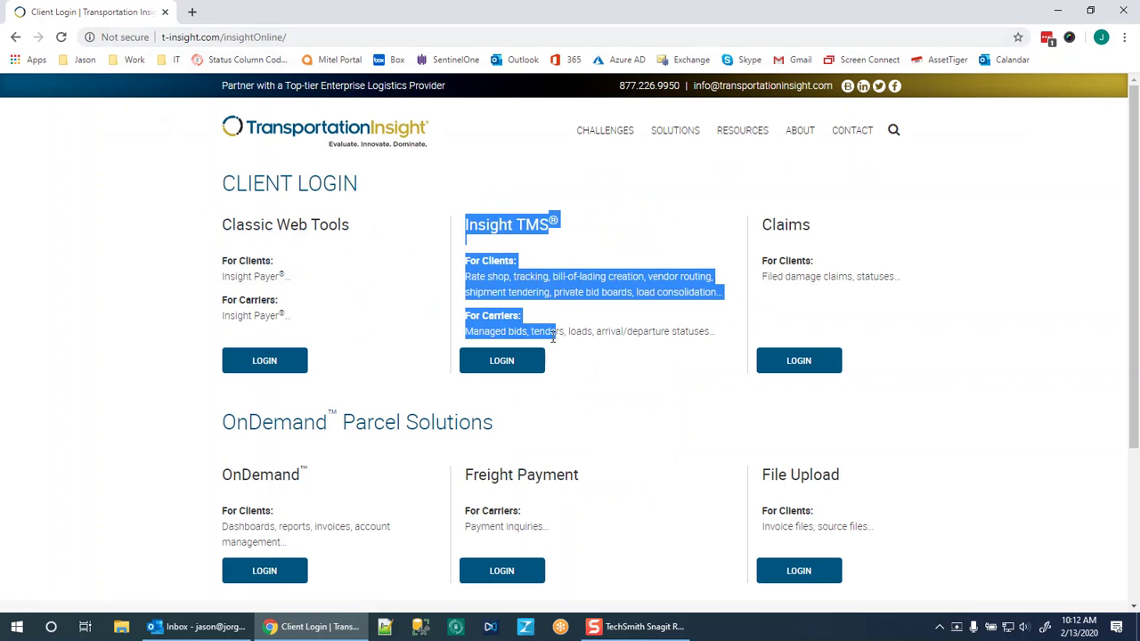
left_click(503, 362)
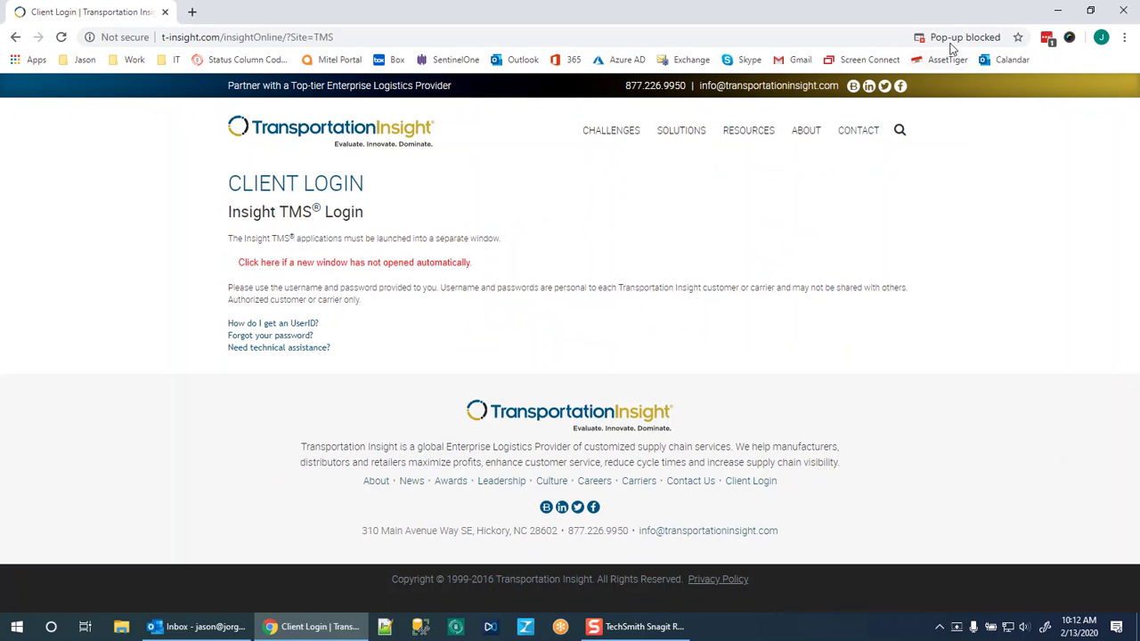
Always allow pop-ups and redirects from t-insight.com and reload the Insight TMS login page.
left_click(1000, 40)
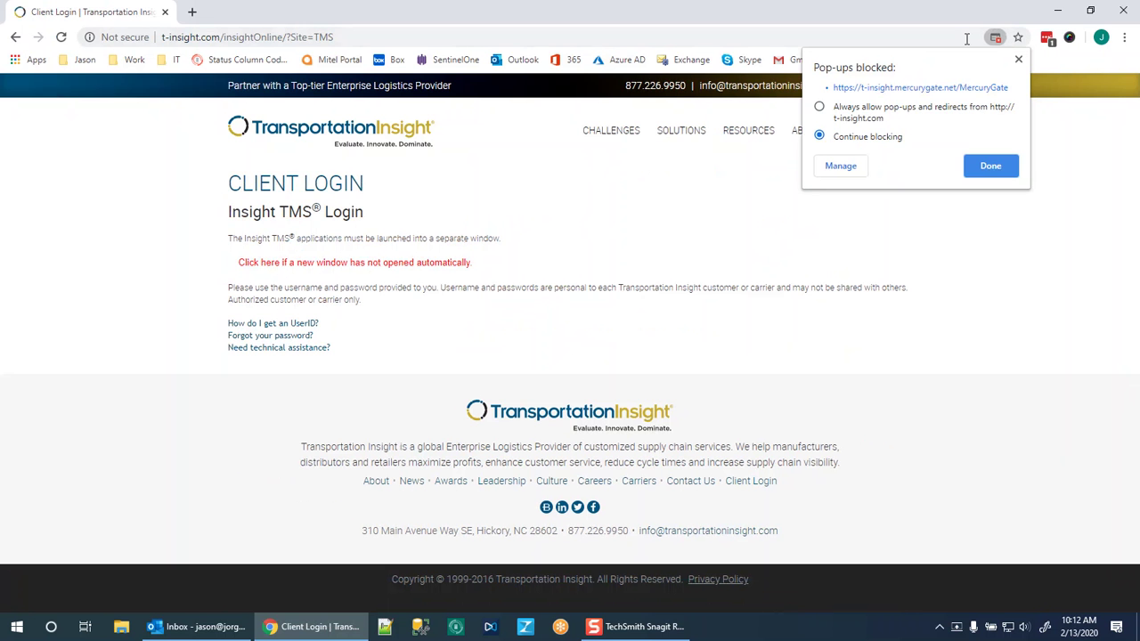
left_click(820, 106)
left_click(998, 169)
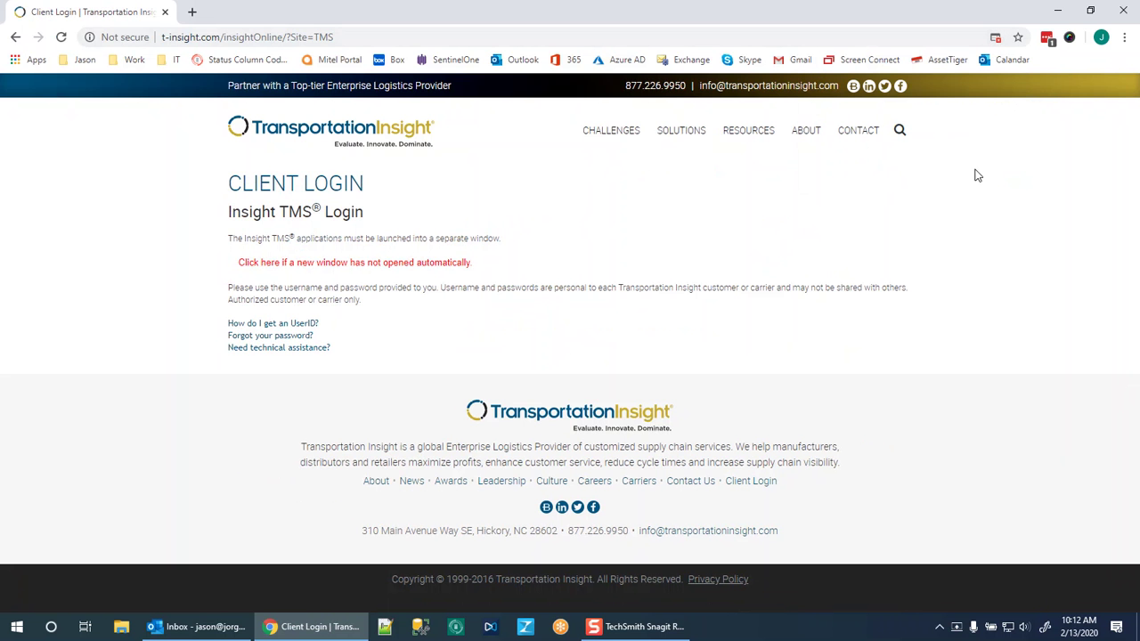
left_click(61, 36)
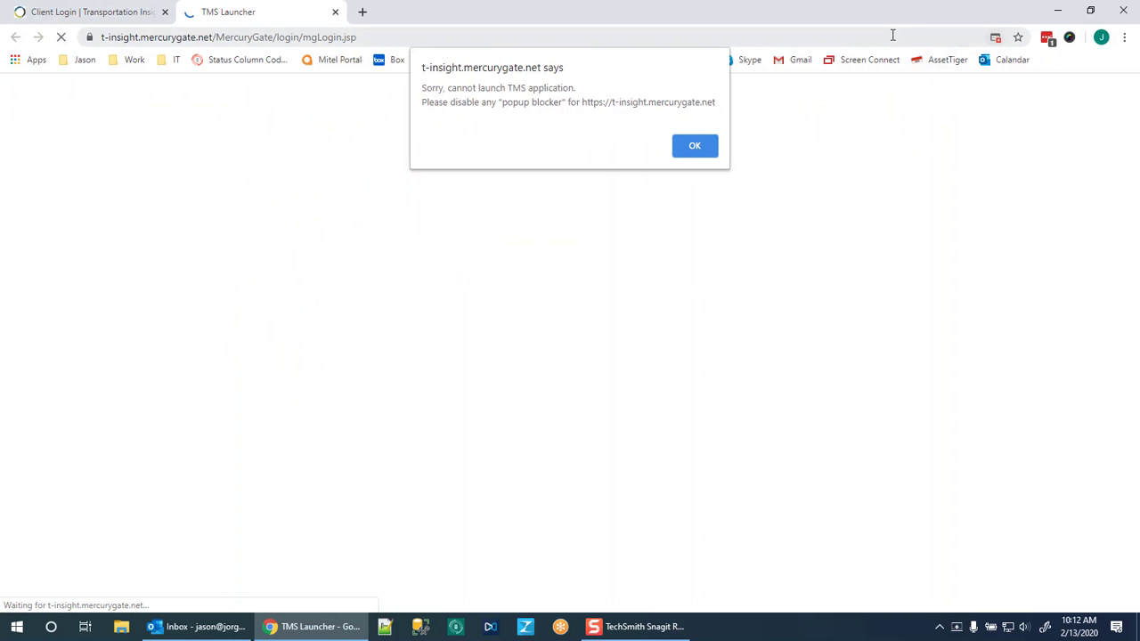
Always allow pop-ups and redirects from t-insight.mercurygate.net and dismiss the launch alert.
left_click(995, 40)
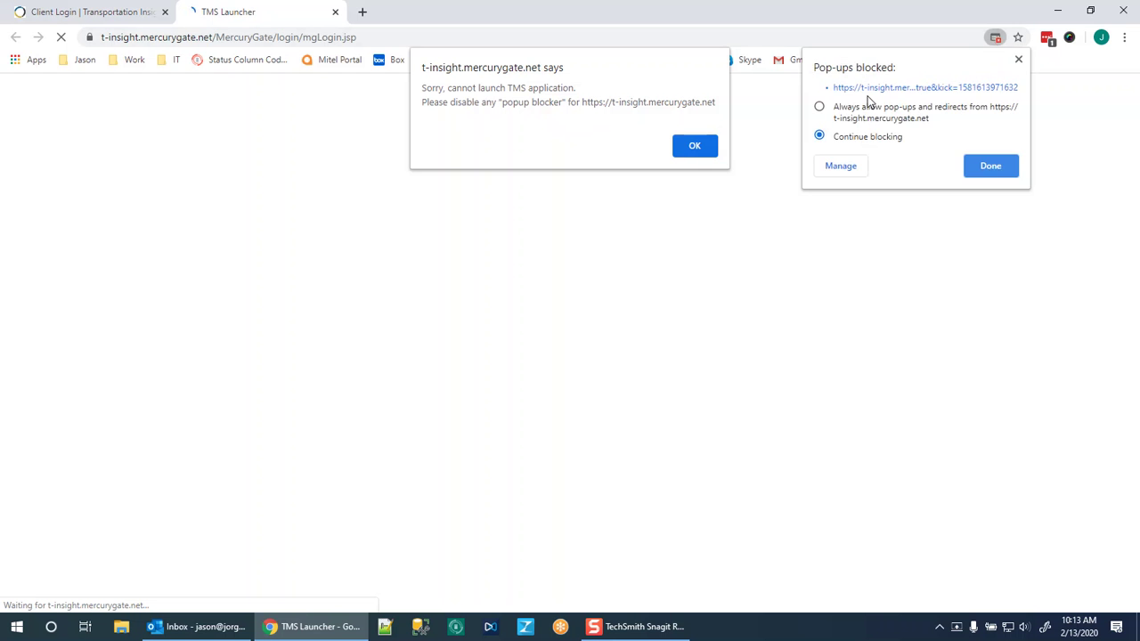
left_click(820, 107)
left_click(980, 168)
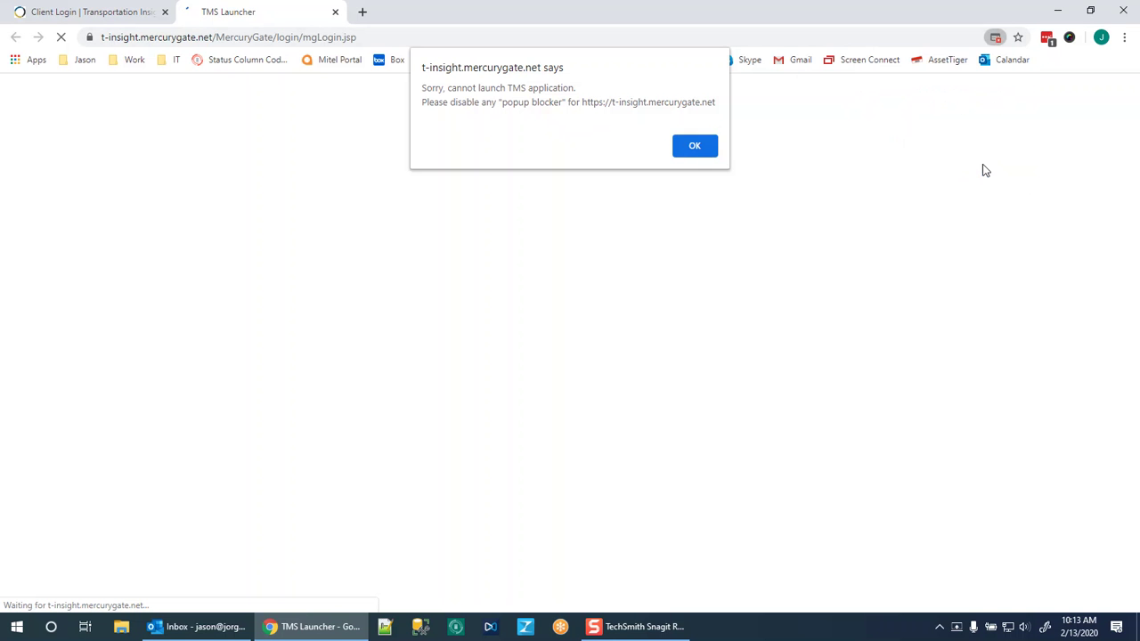
left_click(704, 146)
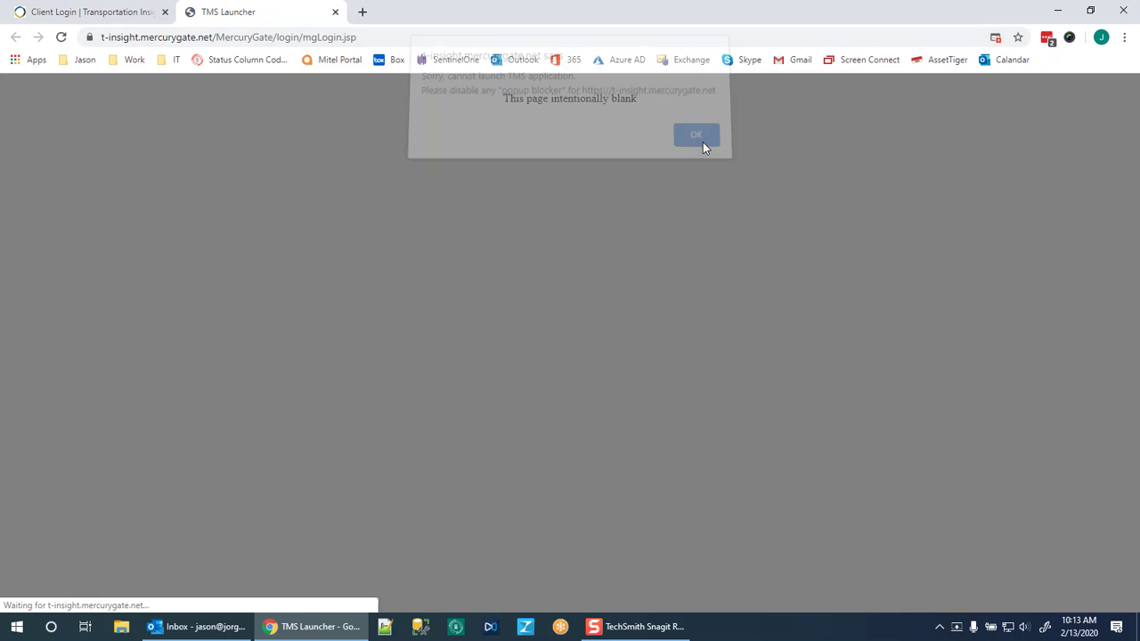
Close the blank TMS launcher page, relaunch the Insight TMS login window and sign in with the prefilled credentials.
left_click(335, 12)
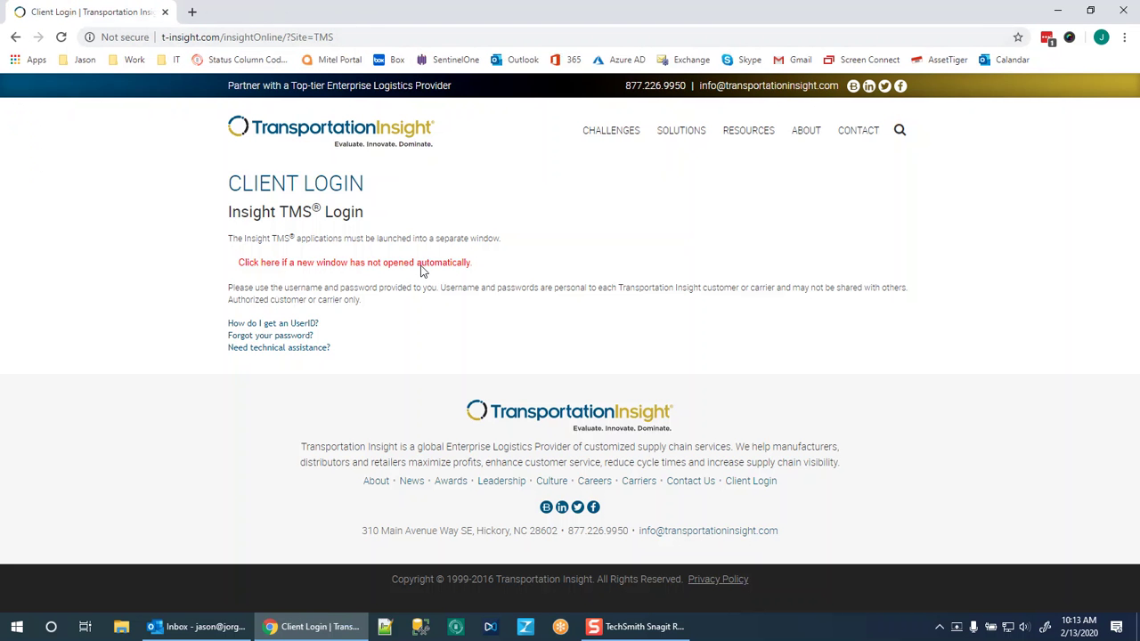
left_click(62, 37)
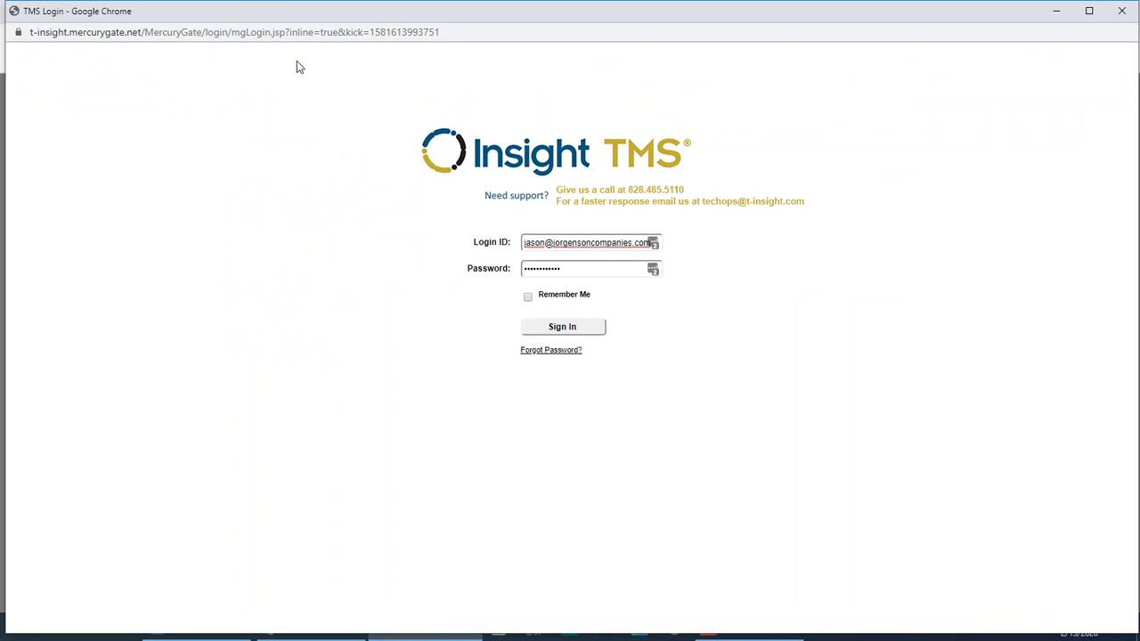
left_click(574, 331)
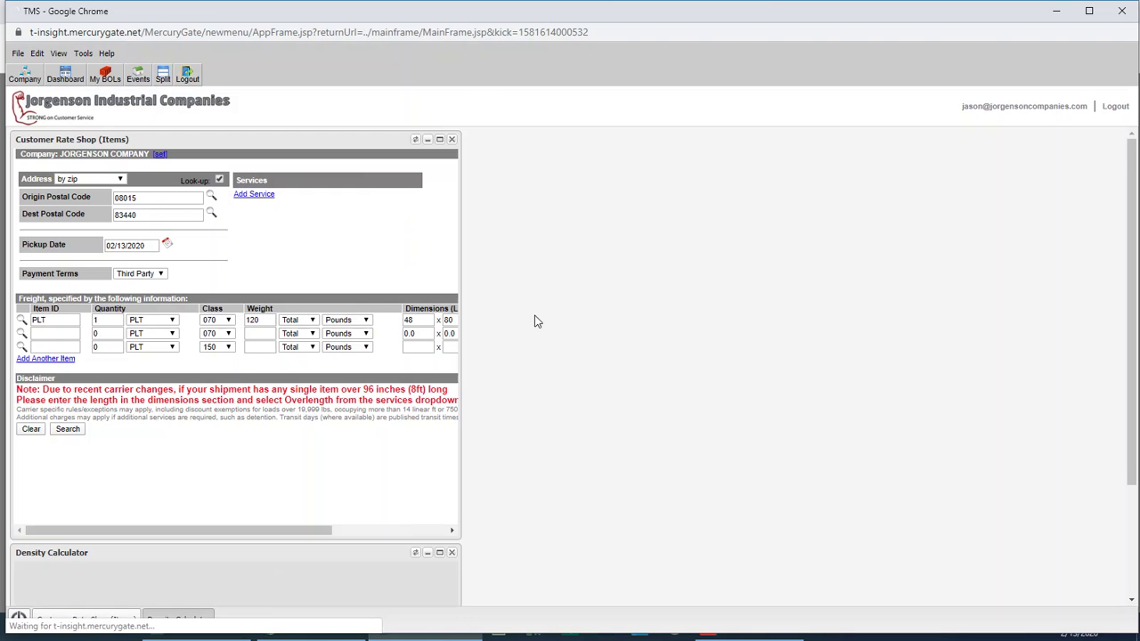
left_click(121, 181)
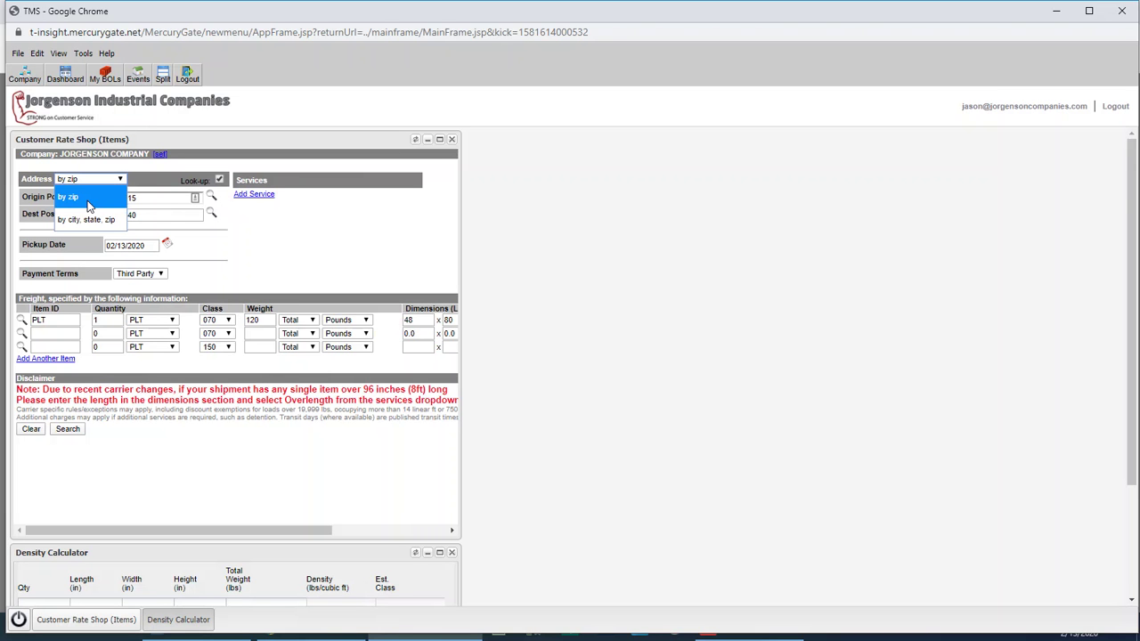
left_click(96, 199)
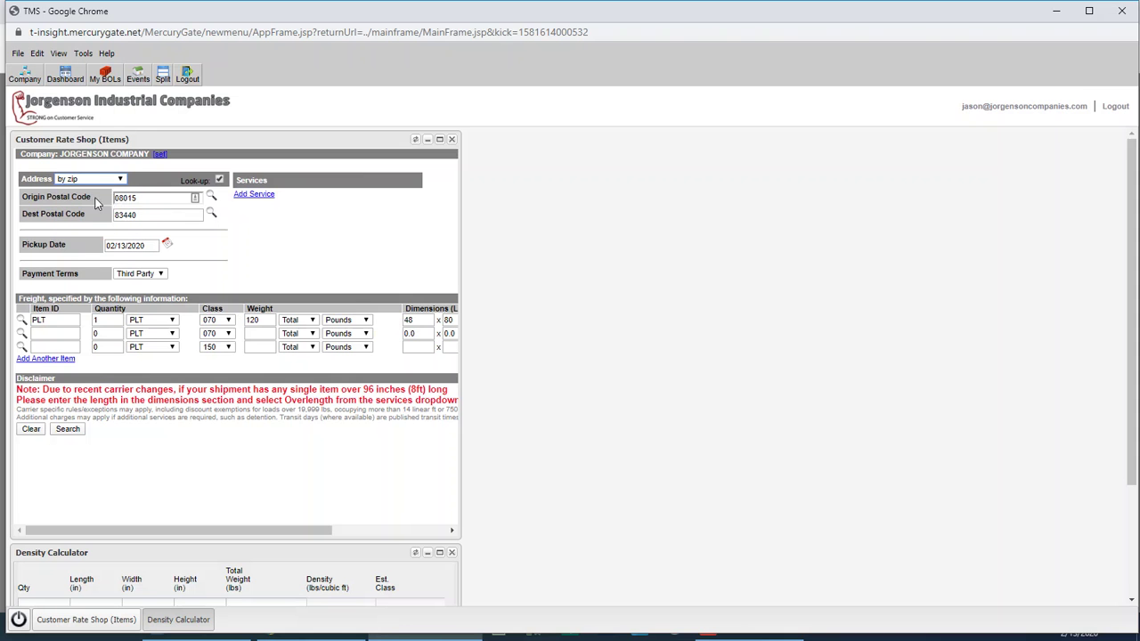
left_click(153, 197)
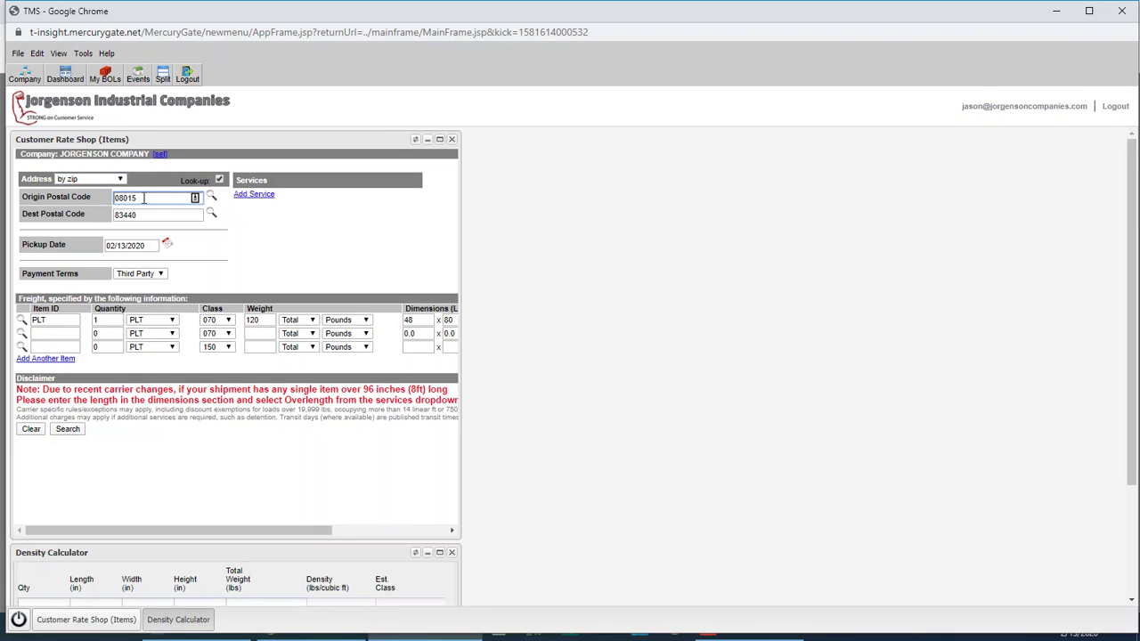
left_click_drag(144, 198, 105, 201)
left_click(122, 180)
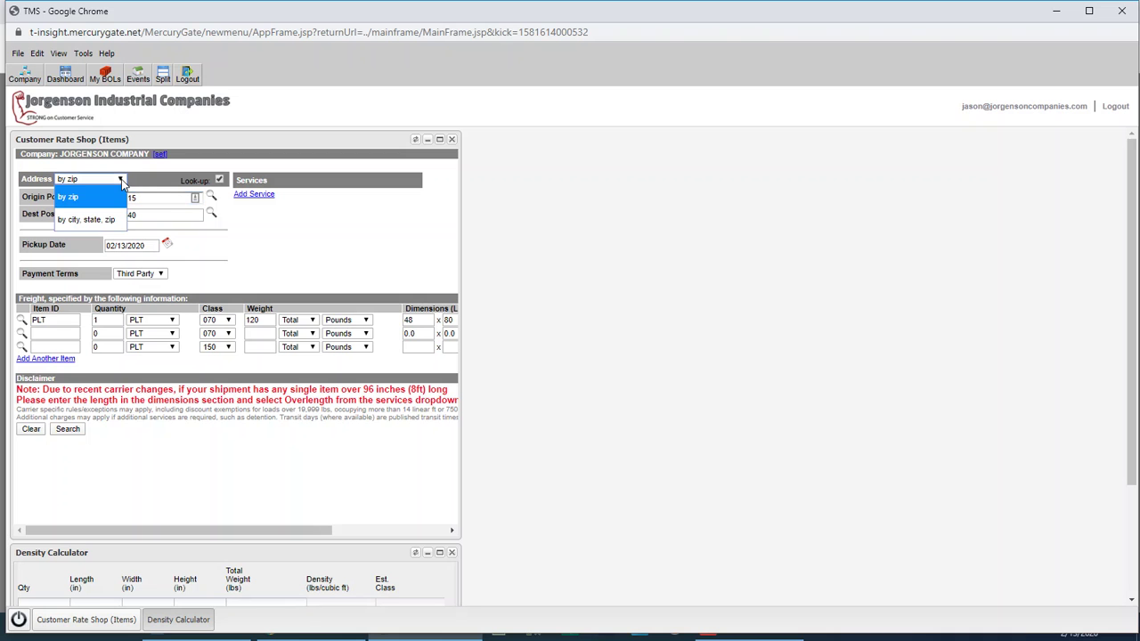
left_click(159, 171)
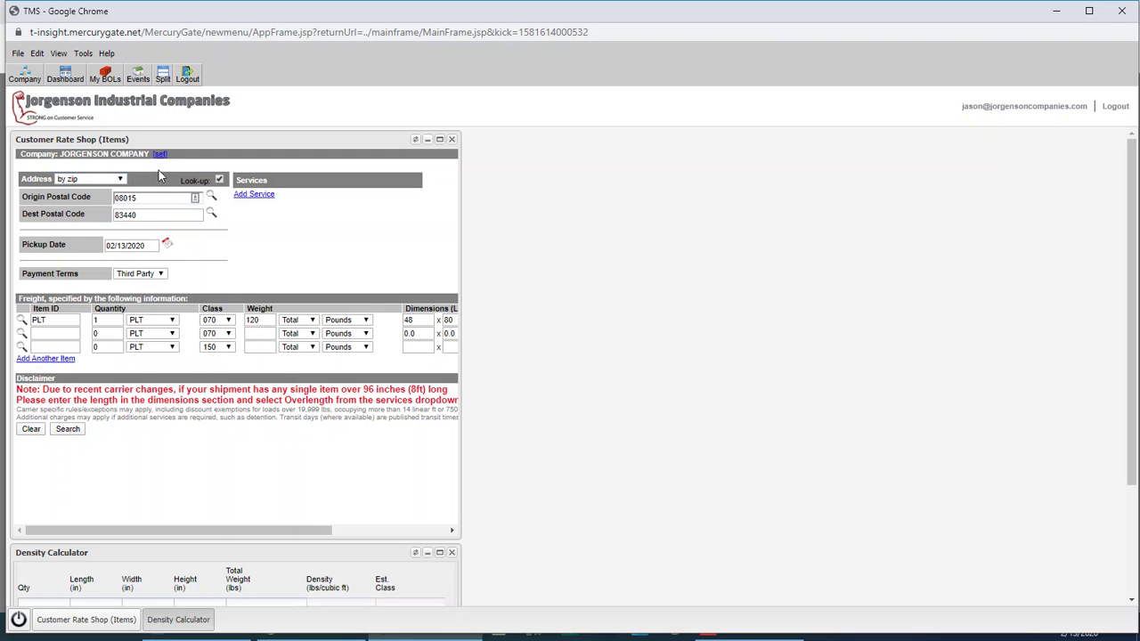
Try address entry by city, state, zip with the origin location lookup type set to Bill To, and return to entry by zip.
left_click(98, 180)
left_click(94, 221)
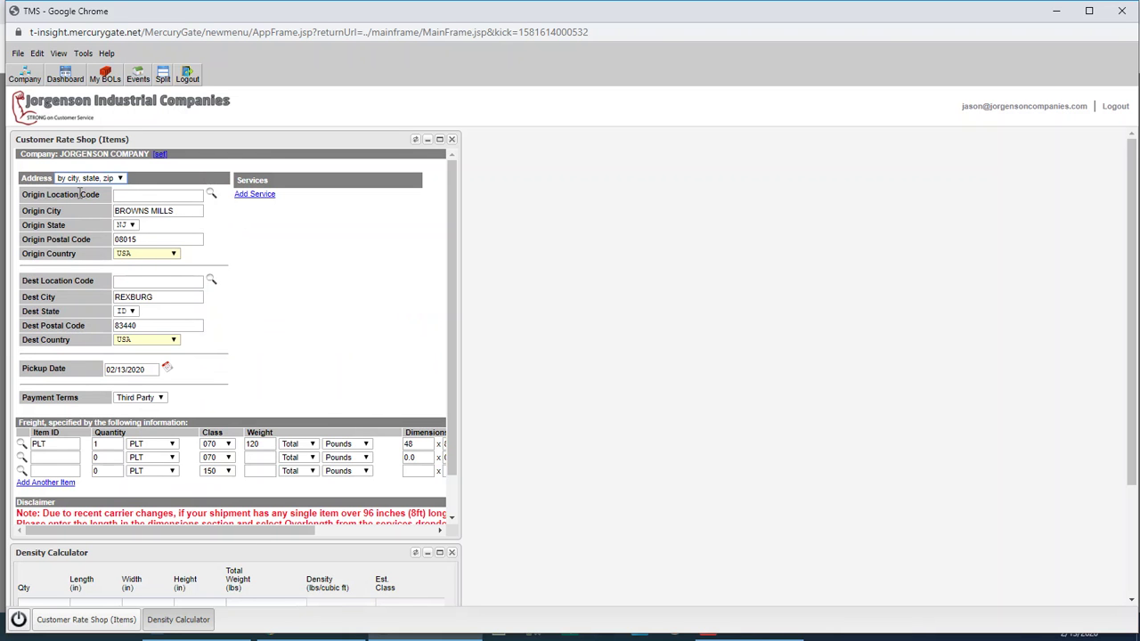
left_click(161, 194)
left_click(212, 194)
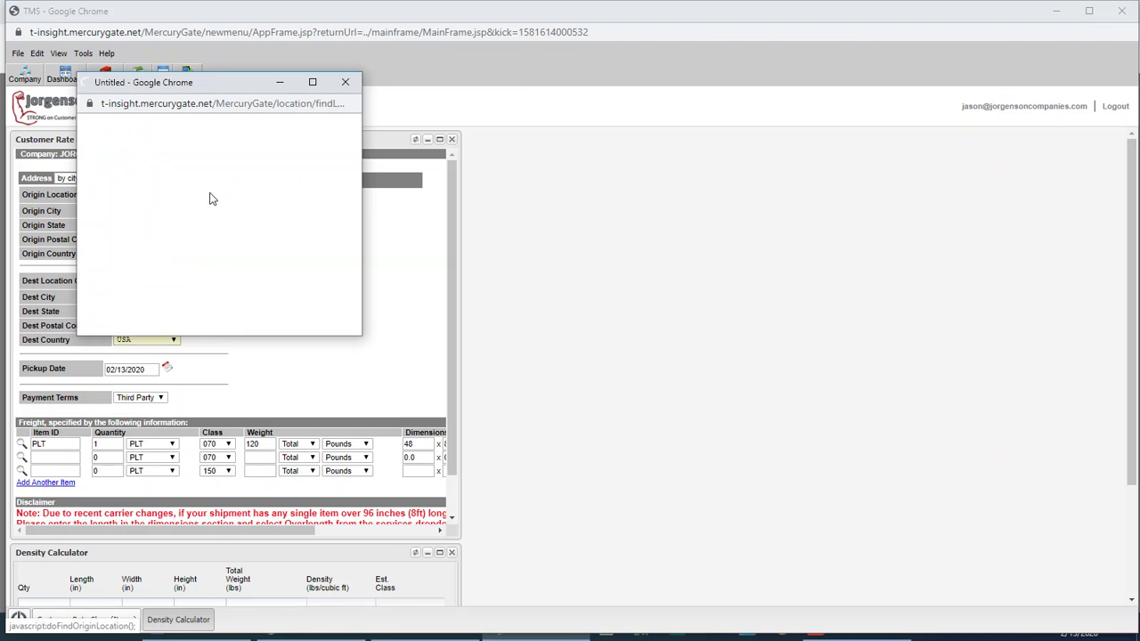
left_click(210, 135)
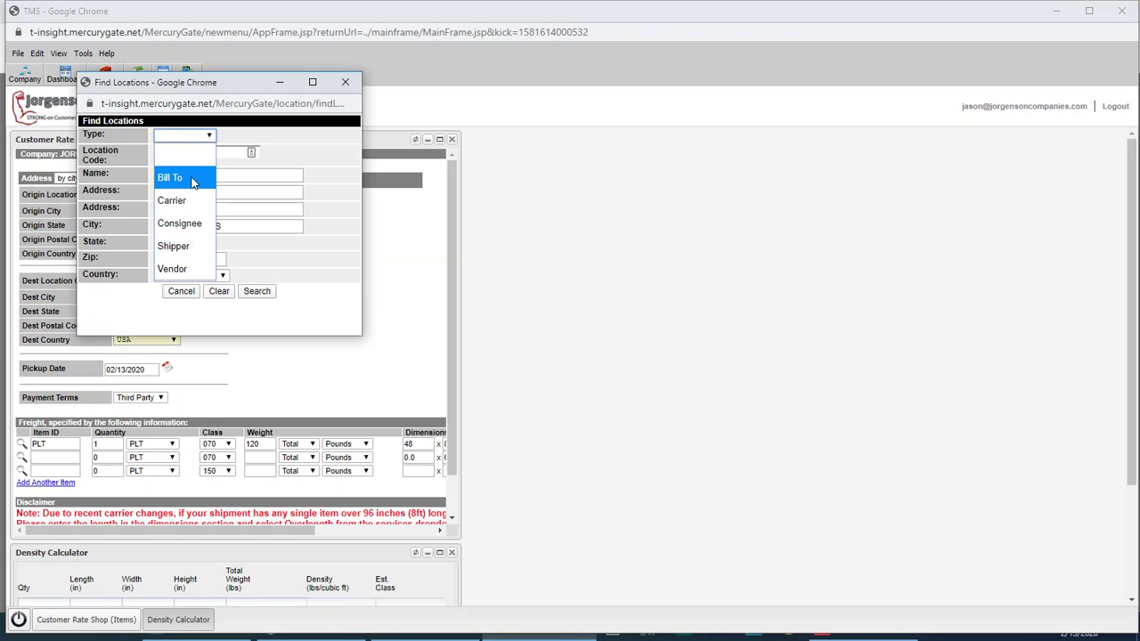
left_click(192, 182)
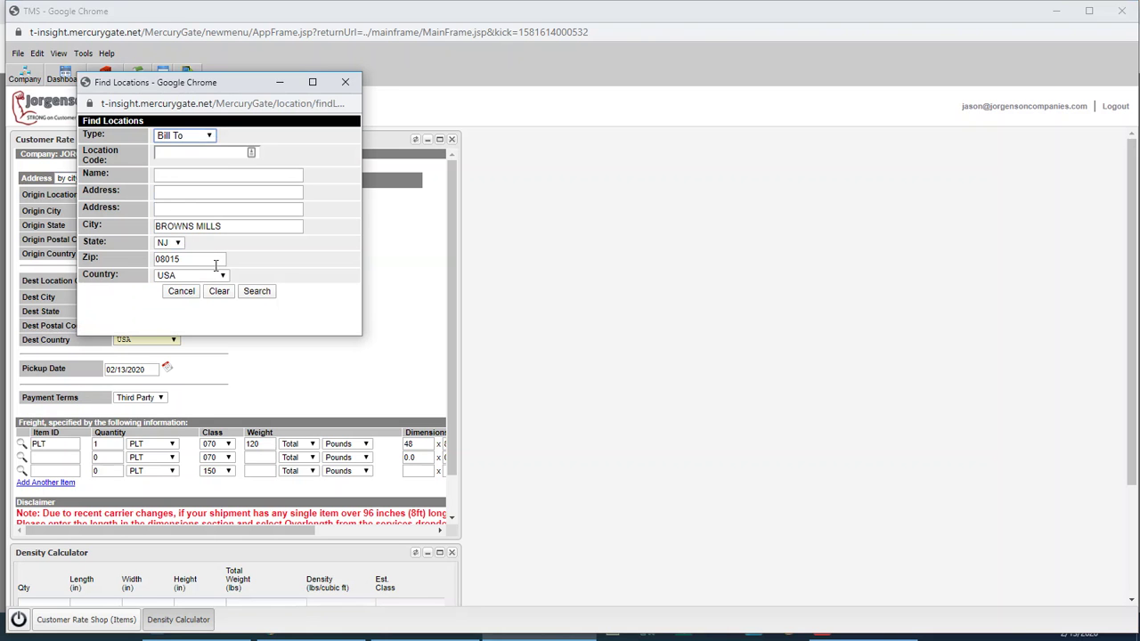
left_click(182, 292)
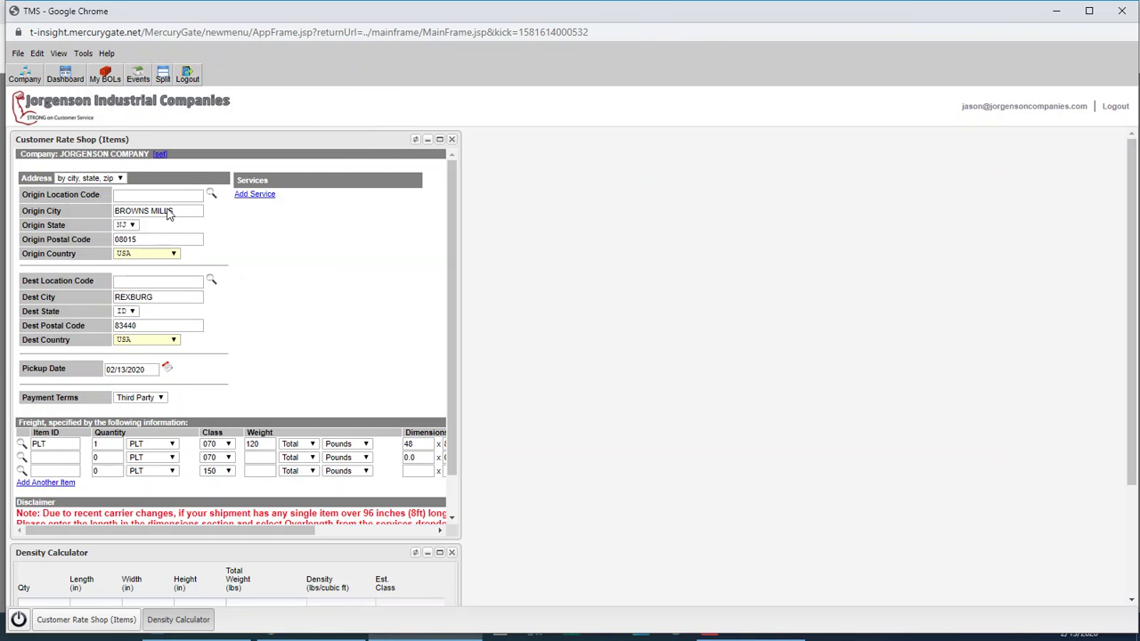
left_click(106, 179)
left_click(101, 197)
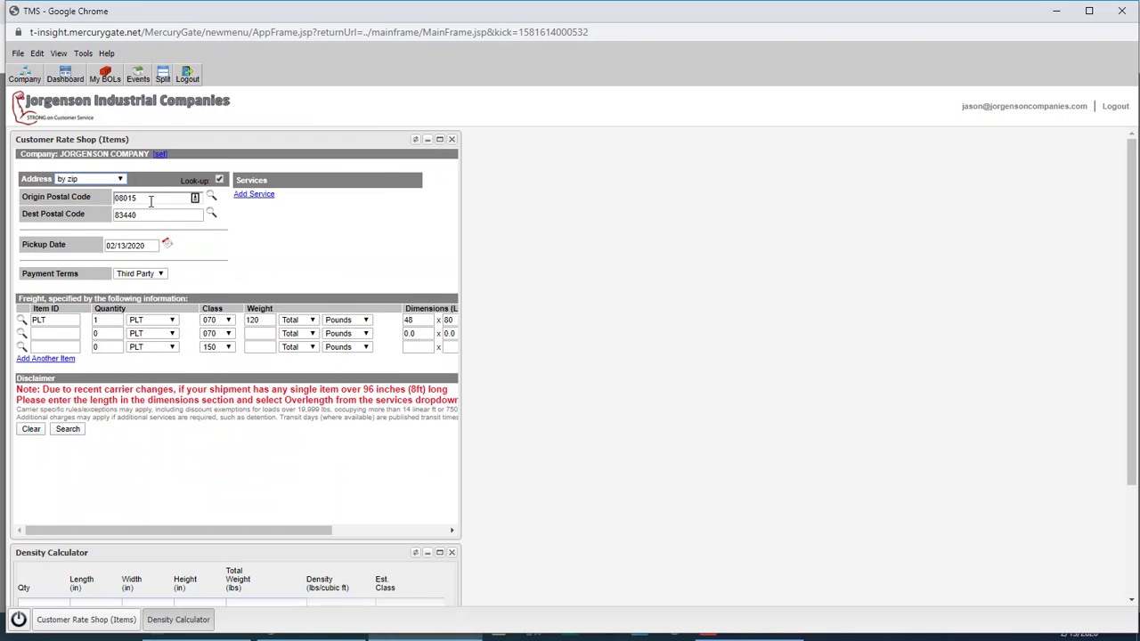
Set the origin postal code to 84115, the destination postal code to 90210 and the payment terms to Third Party.
left_click_drag(150, 201, 87, 205)
type("8")
key("Tab")
type("90210")
left_click(161, 275)
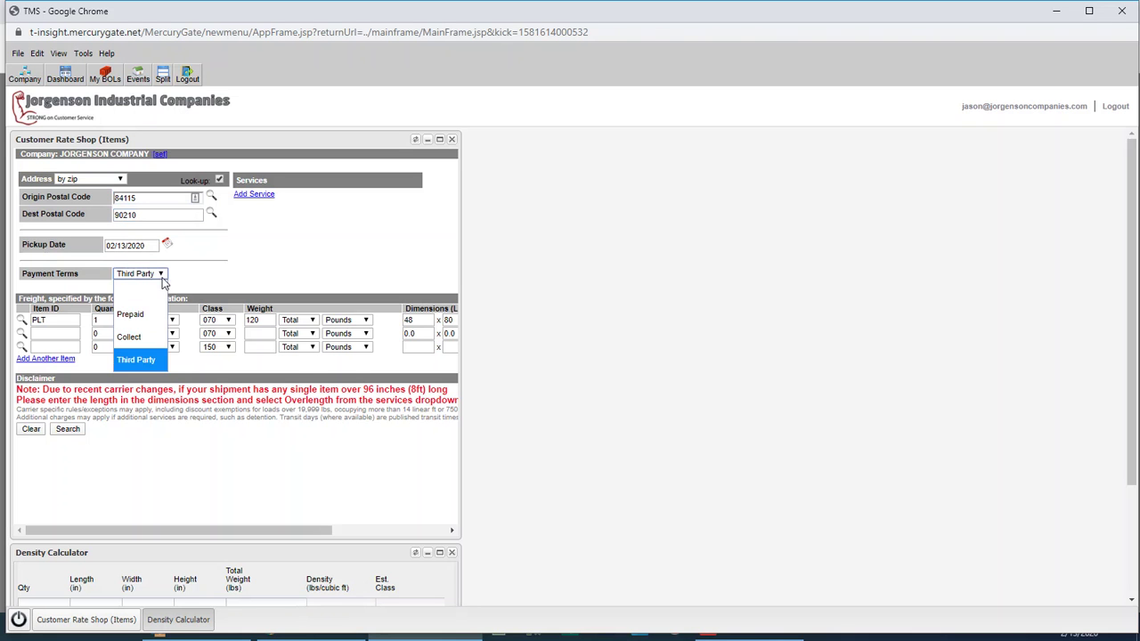
left_click(148, 363)
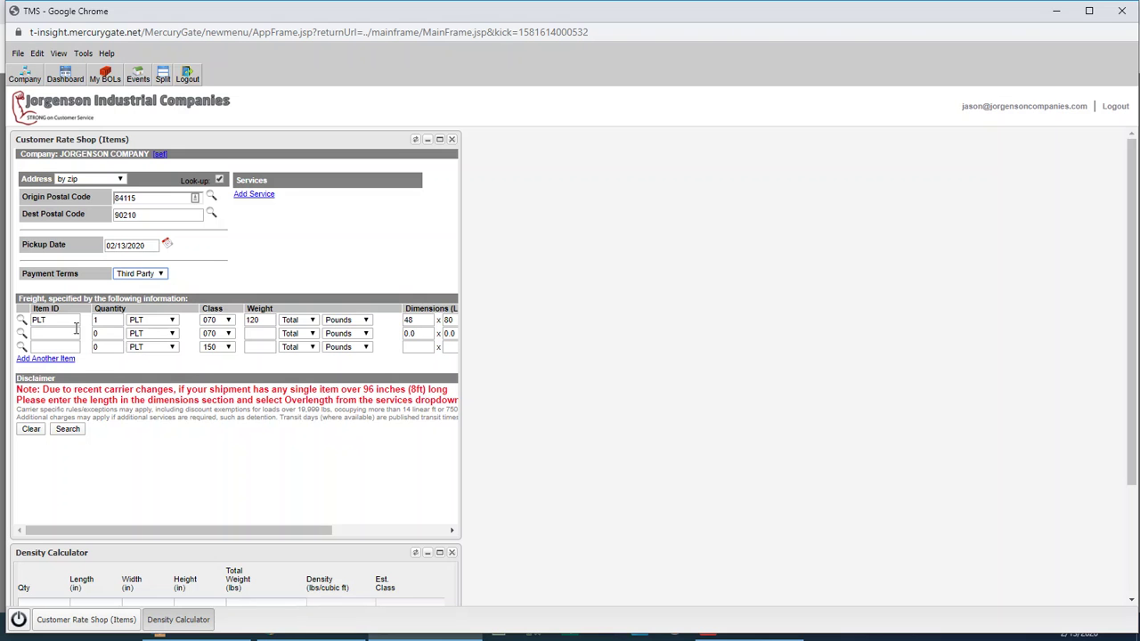
Replace the first freight line's item ID with Shevling.
left_click_drag(63, 319, 13, 324)
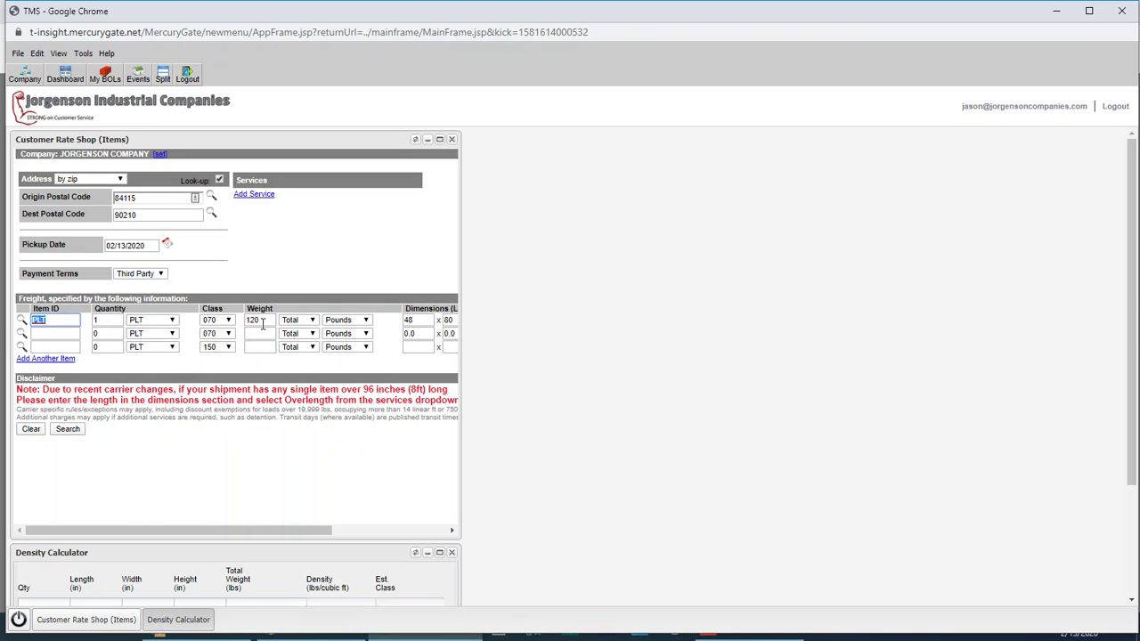
left_click(71, 323)
double_click(57, 321)
key("BackSpace")
type("Locker")
key("BackSpace")
key("BackSpace")
key("BackSpace")
key("BackSpace")
key("BackSpace")
Set the quantity unit of the first freight line to Pallet.
left_click(172, 320)
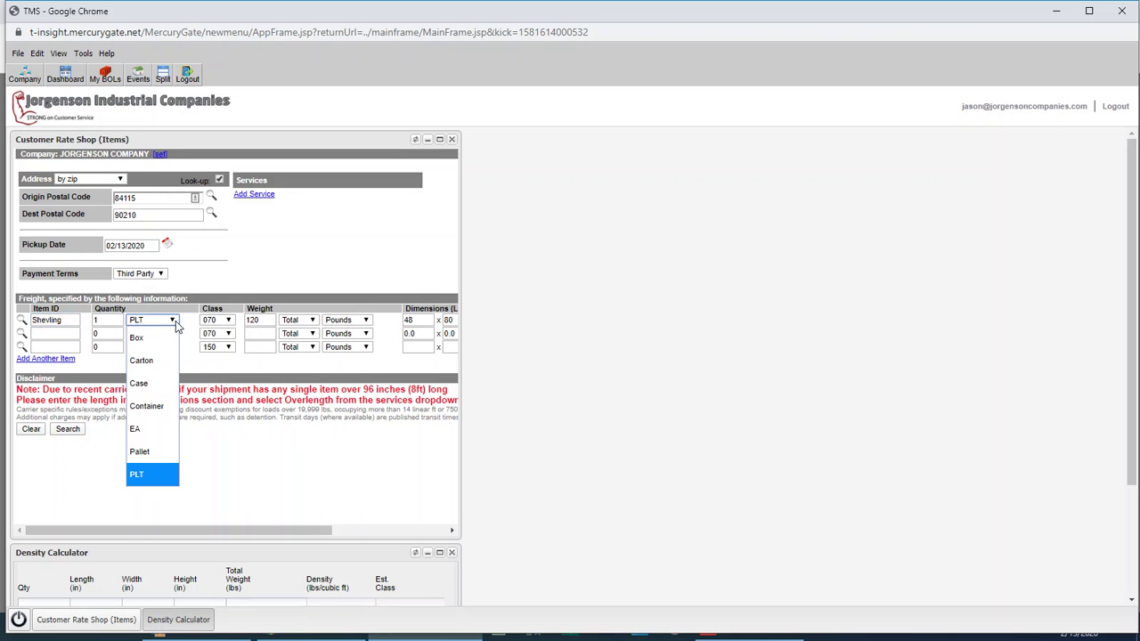
left_click(145, 453)
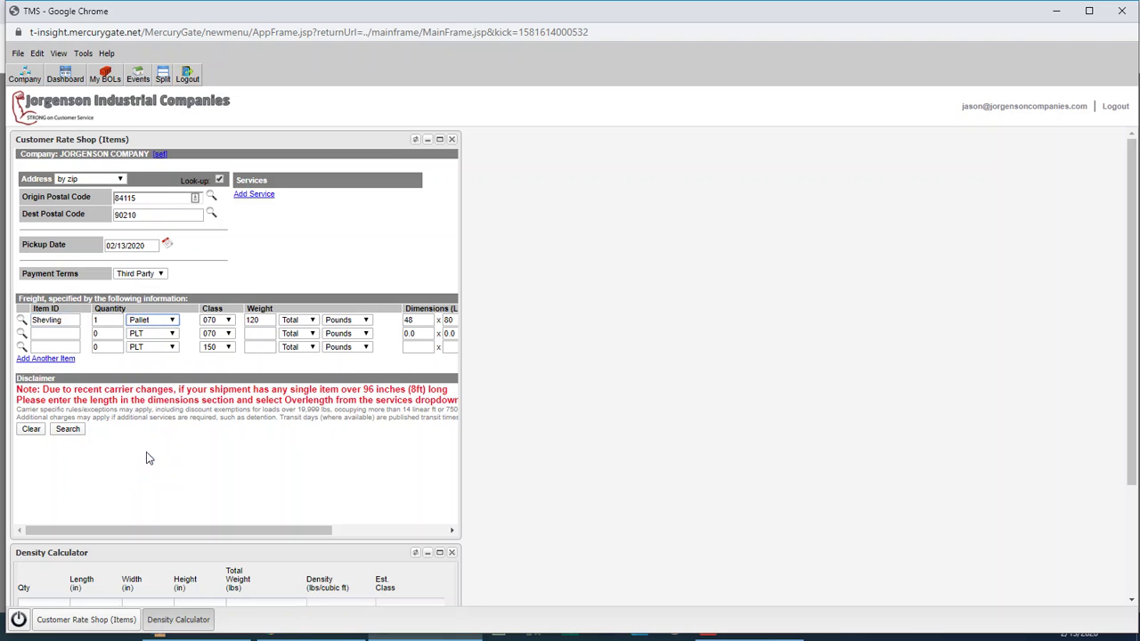
left_click(172, 322)
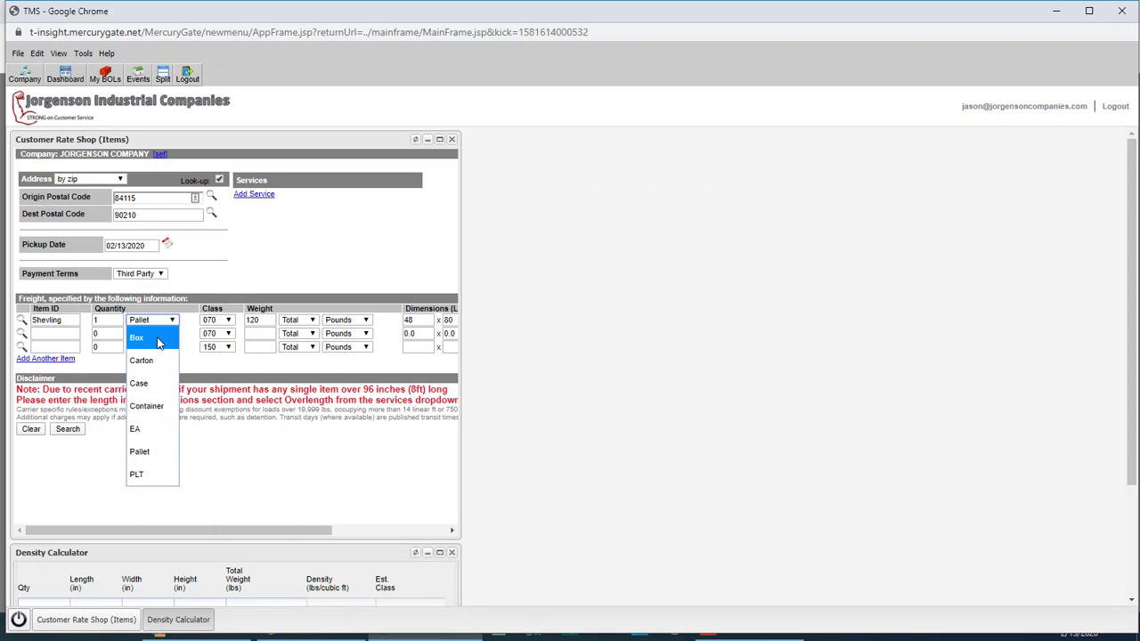
left_click(147, 454)
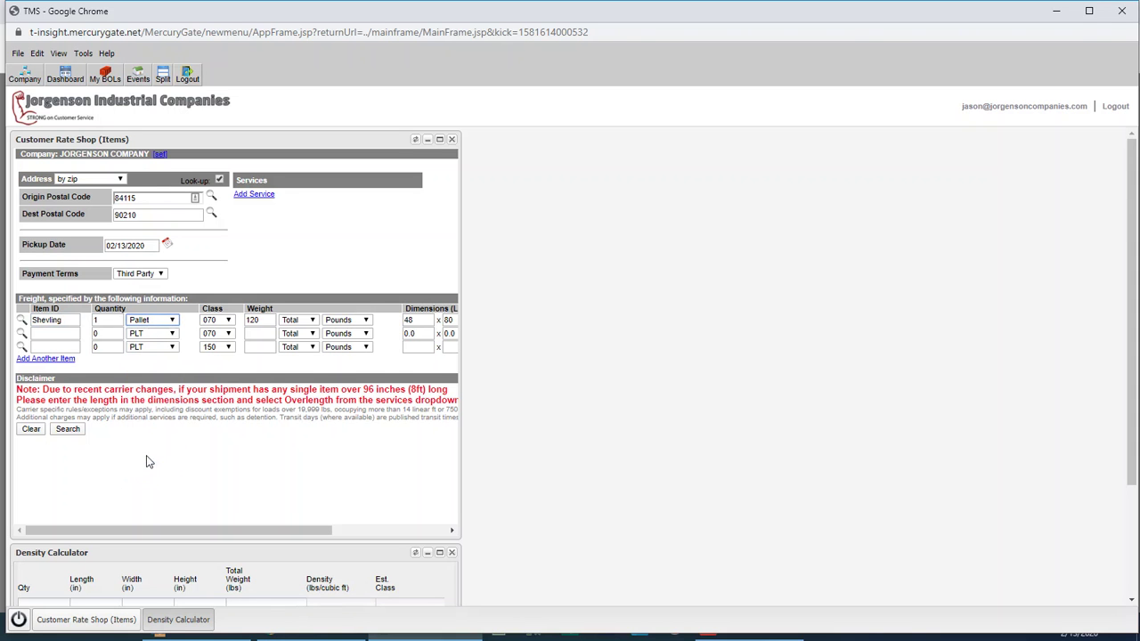
Calculate the freight class in the Density Calculator for quantity 1, length 48, width 42, height 80 in and total weight 1500 lbs.
left_click(228, 322)
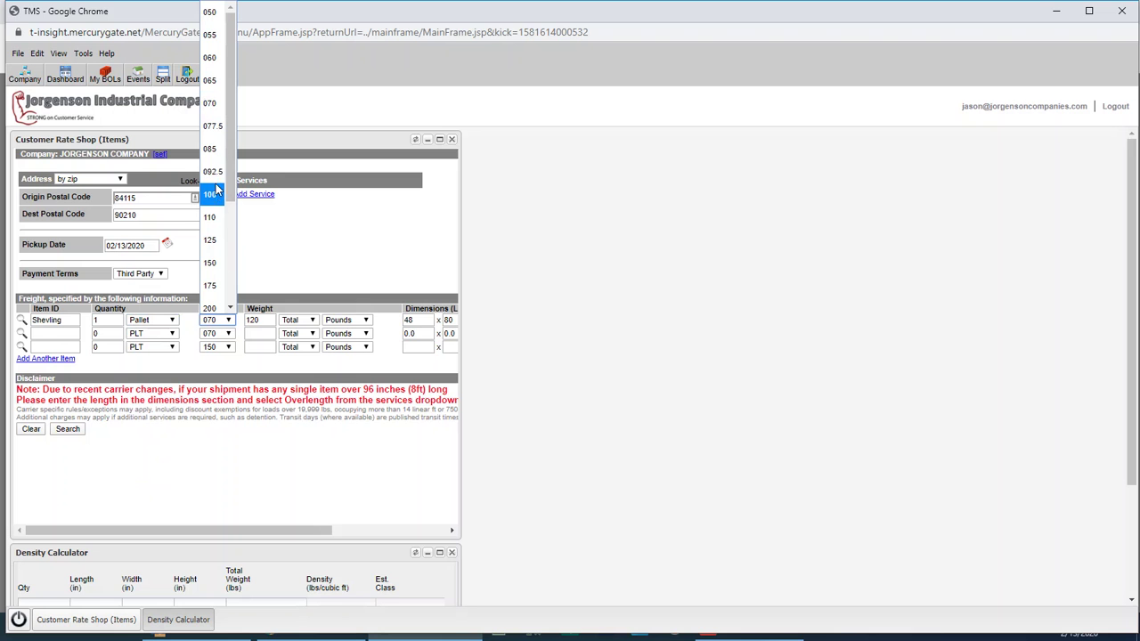
scroll(200, 316, "down", 1)
scroll(220, 363, "down", 1)
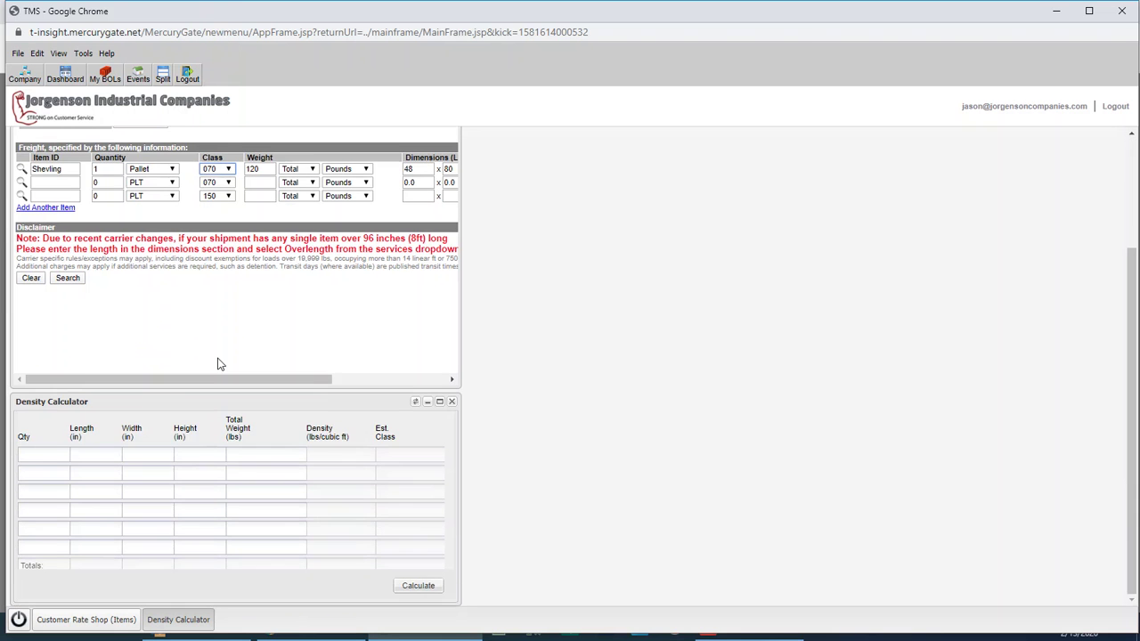
left_click(41, 457)
type("1")
left_click(108, 456)
key("BackSpace")
left_click(146, 458)
type("48")
left_click(163, 458)
left_click(432, 588)
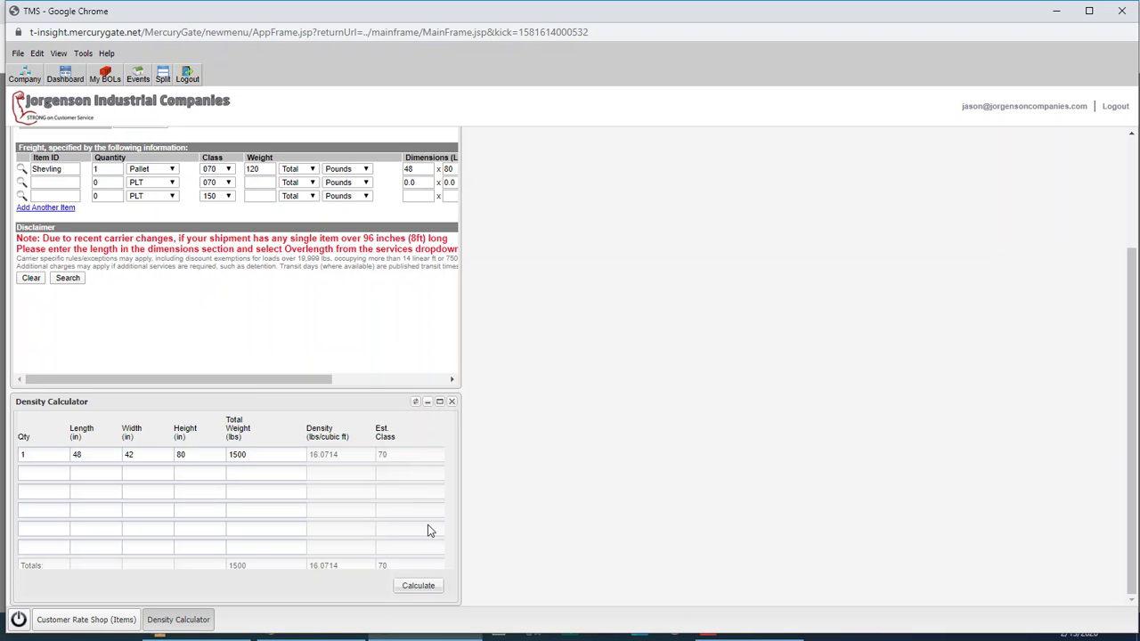
Change the total weight in the first Density Calculator row to 500 lbs and recalculate the class.
left_click_drag(259, 453, 152, 453)
type("500")
left_click(411, 588)
Calculate the freight class for a second Density Calculator row with quantity 1, length 36, width 80, height 40 in and total weight 500 lbs.
left_click(38, 454)
left_click(44, 477)
left_click(106, 474)
type("36'")
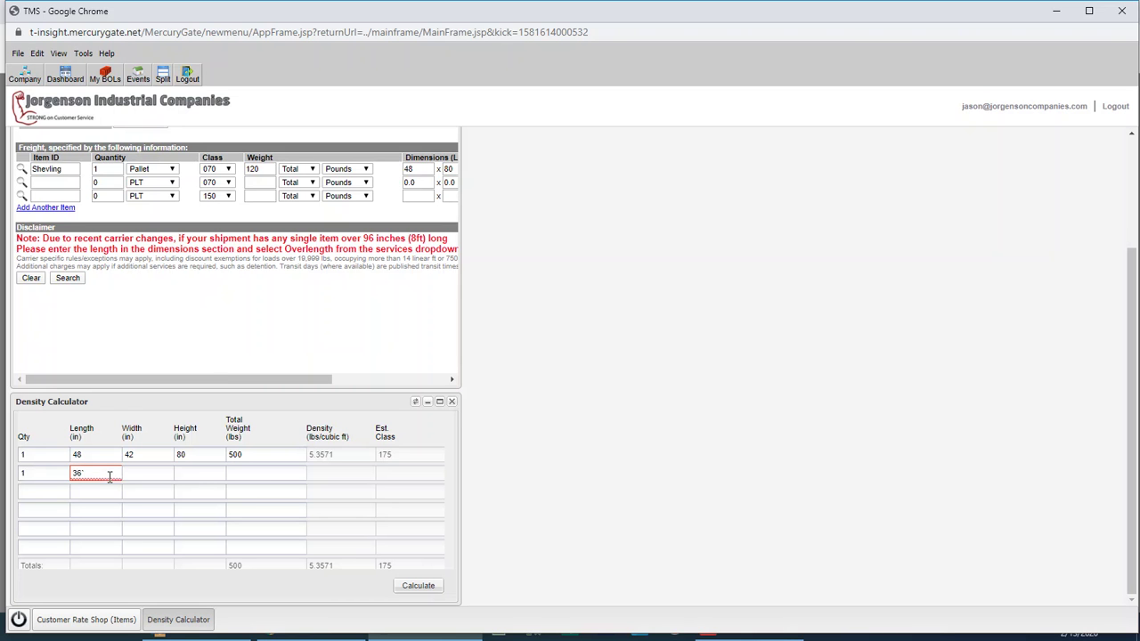
key("Tab")
left_click(253, 475)
type("500")
left_click(415, 590)
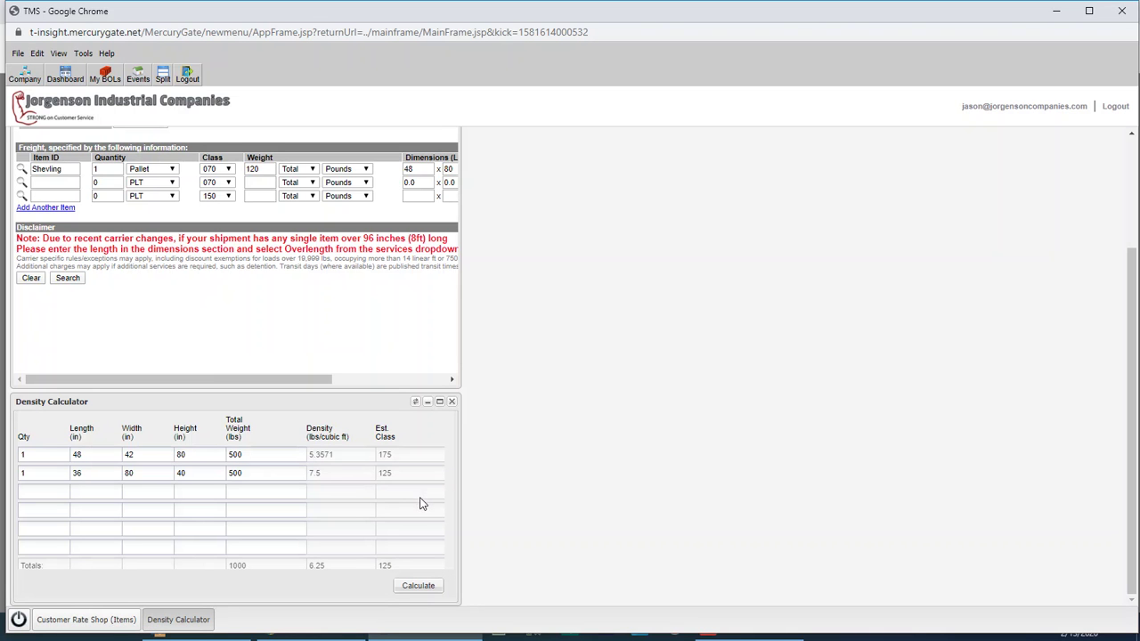
Check the freight line dimensions and search for customer rates, keeping SALT LAKE CITY, UT 84115 as the origin city.
scroll(338, 316, "up", 3)
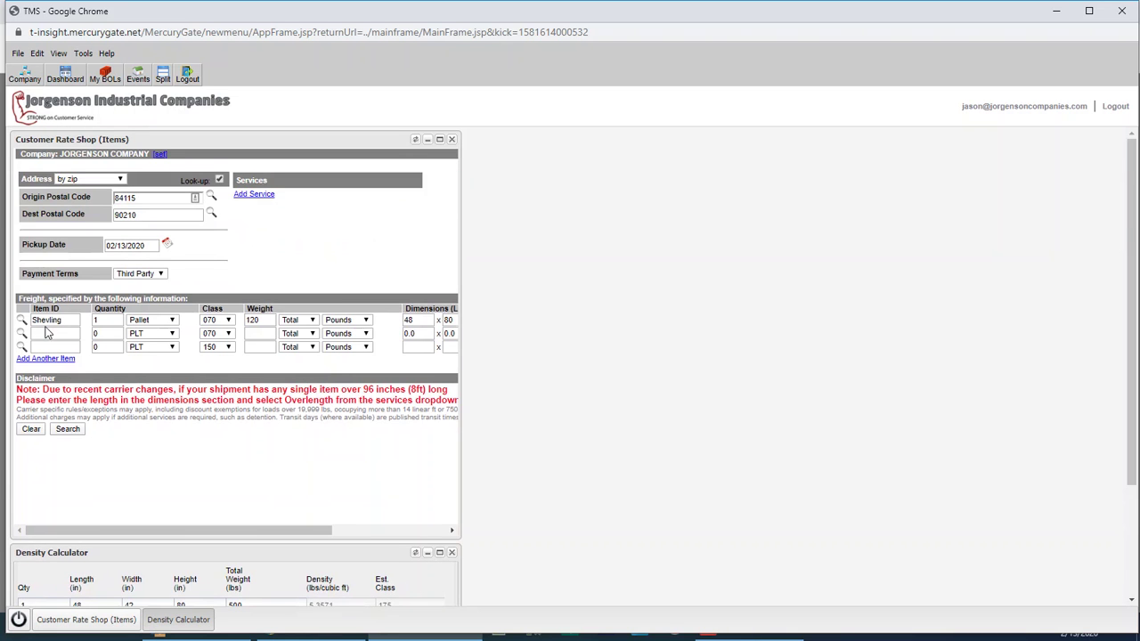
scroll(202, 511, "down", 3)
scroll(202, 511, "up", 3)
left_click_drag(223, 526, 345, 525)
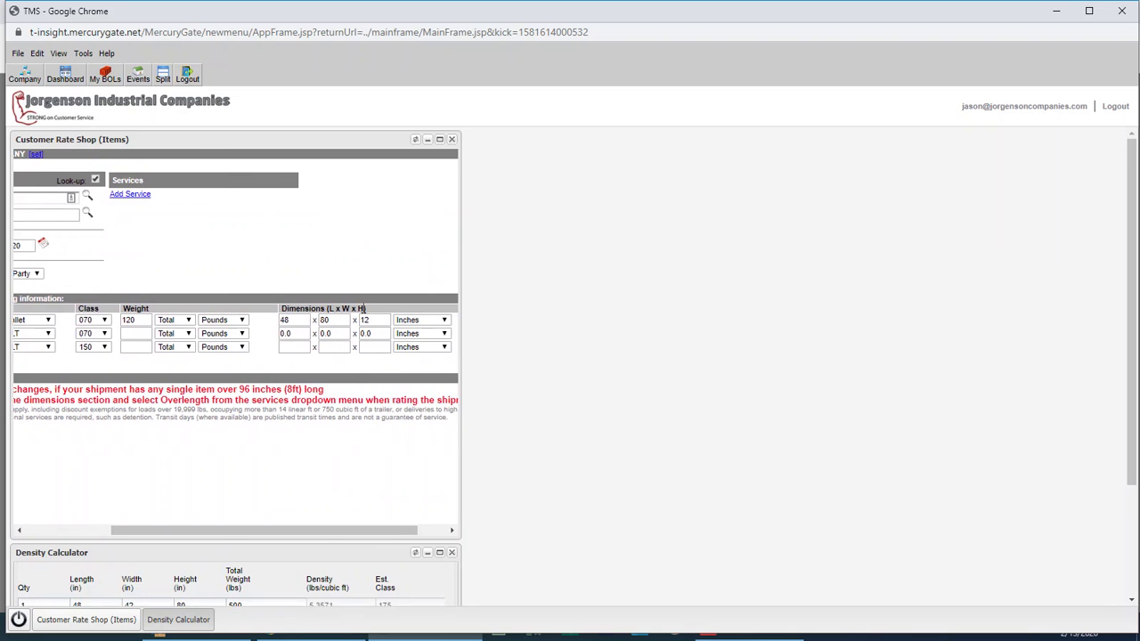
scroll(282, 400, "down", 3)
left_click_drag(246, 380, 110, 388)
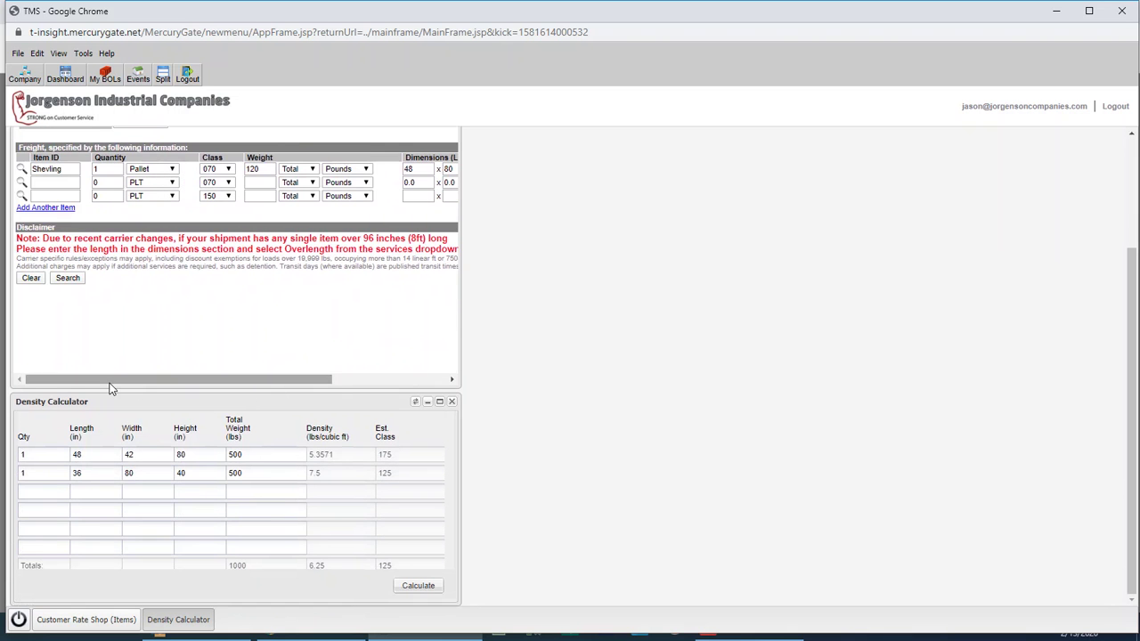
left_click(69, 279)
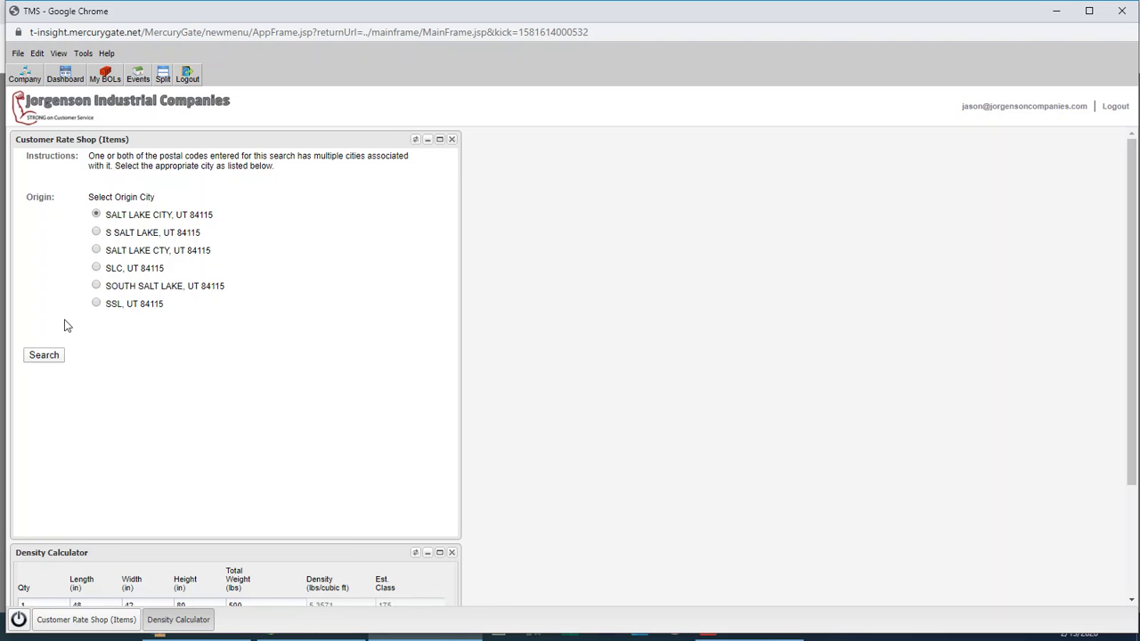
left_click(48, 355)
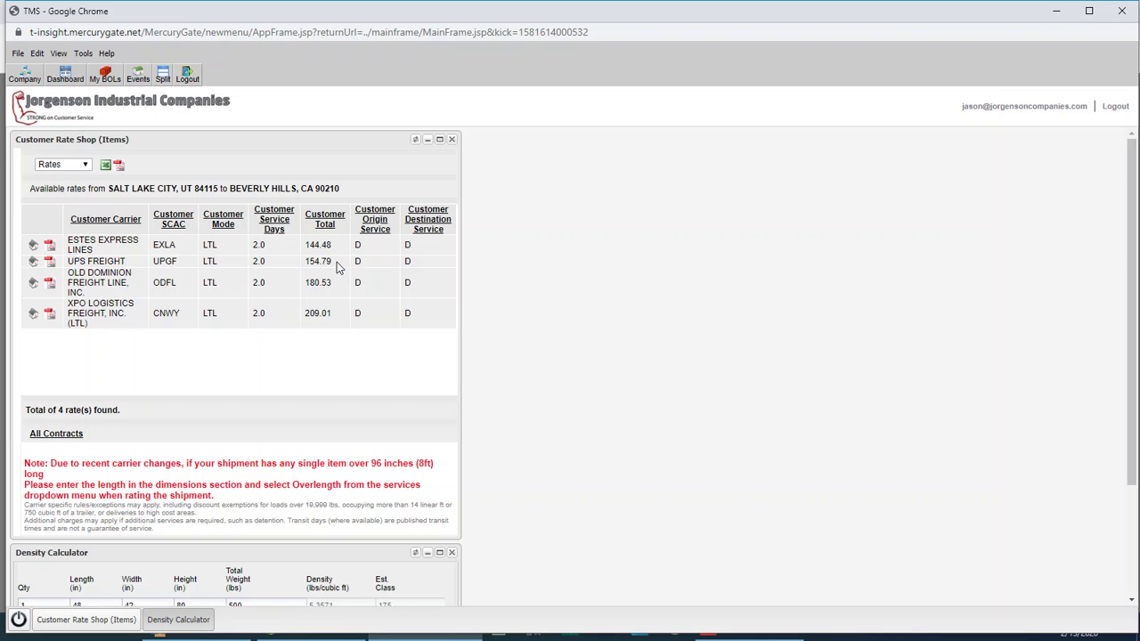
Review the carrier rate results, highlighting the customer total for UPS FREIGHT.
left_click_drag(339, 265, 303, 265)
scroll(211, 373, "down", 3)
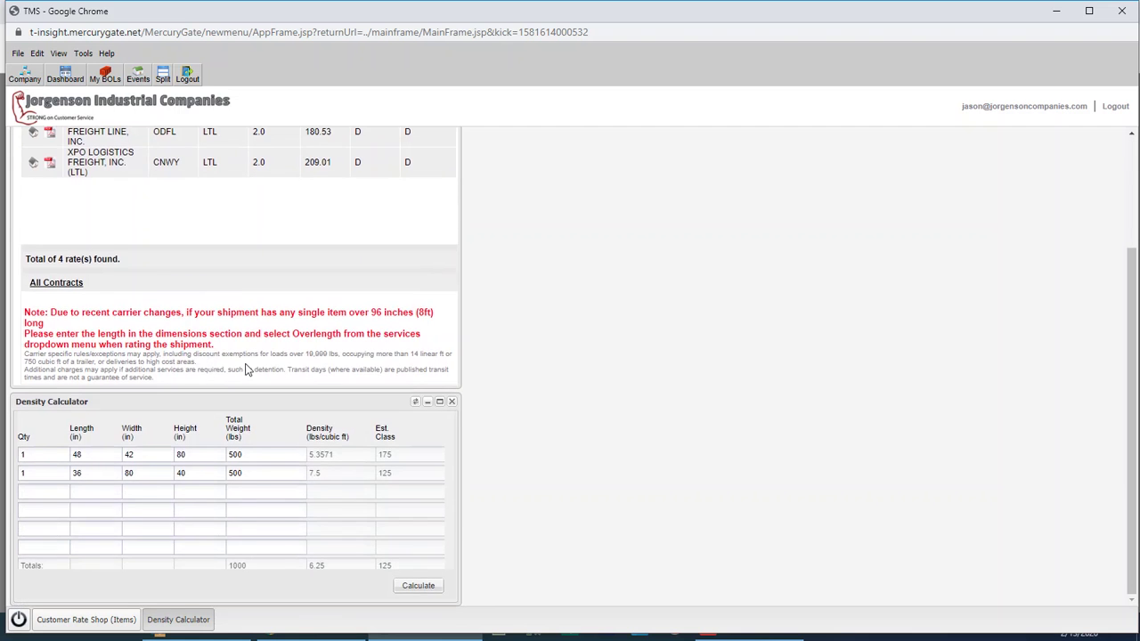
scroll(246, 365, "up", 3)
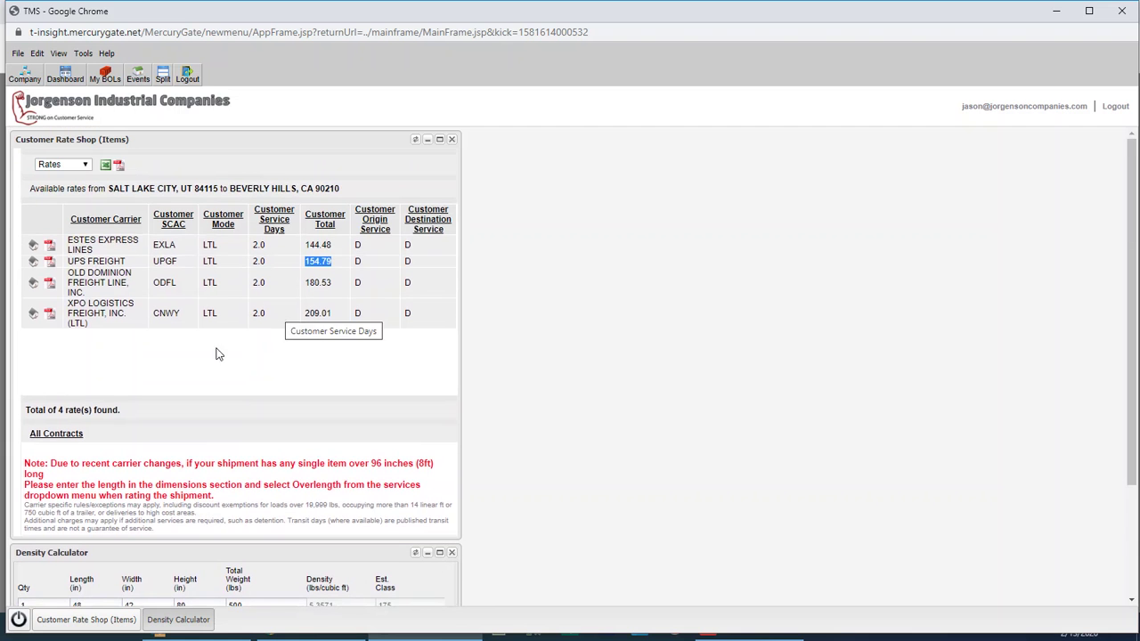